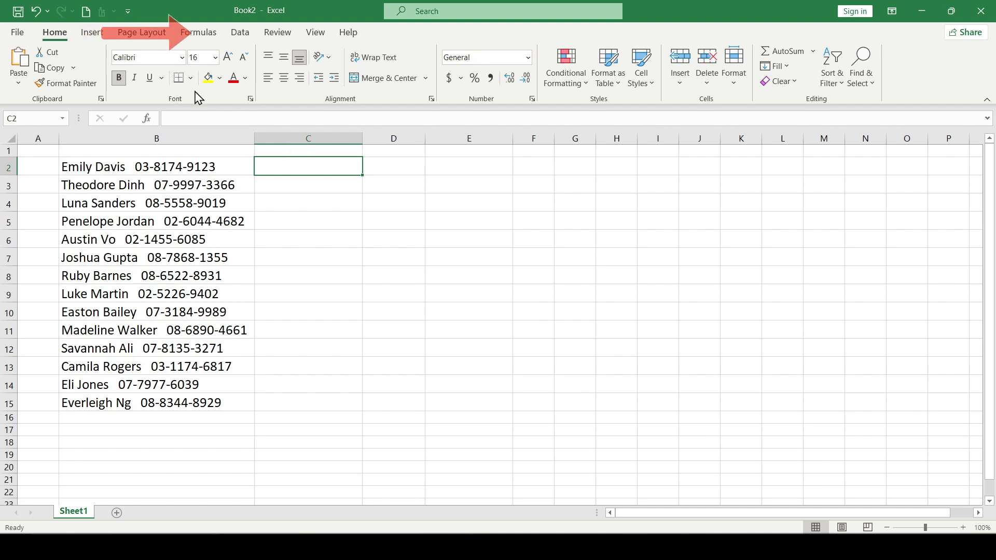
click(240, 33)
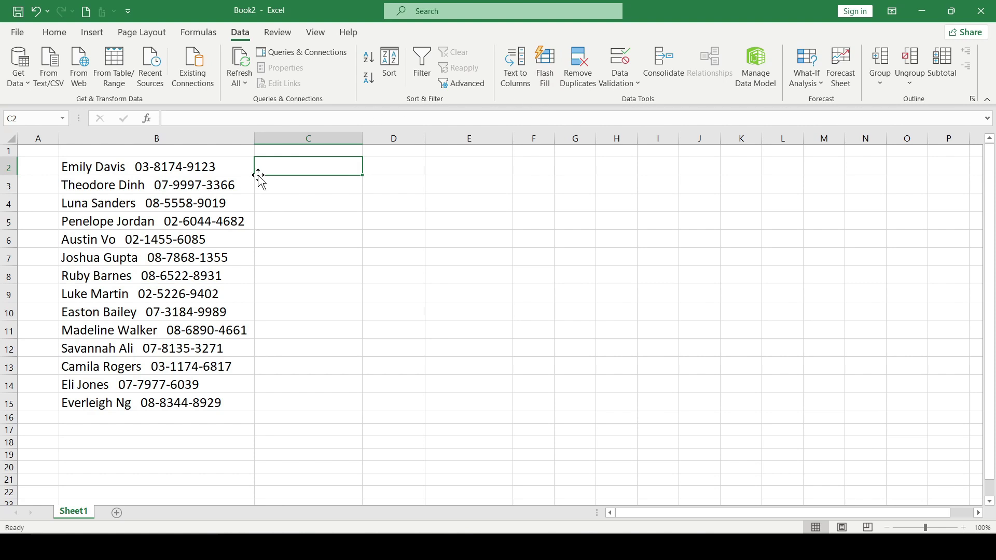
click(204, 183)
click(188, 228)
click(162, 296)
click(167, 348)
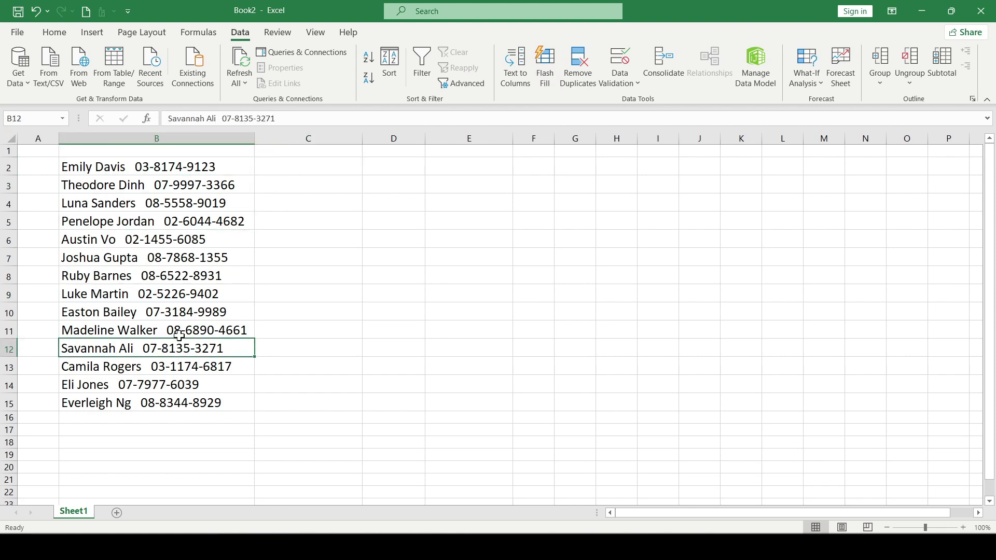
click(168, 321)
click(180, 294)
click(187, 258)
click(205, 167)
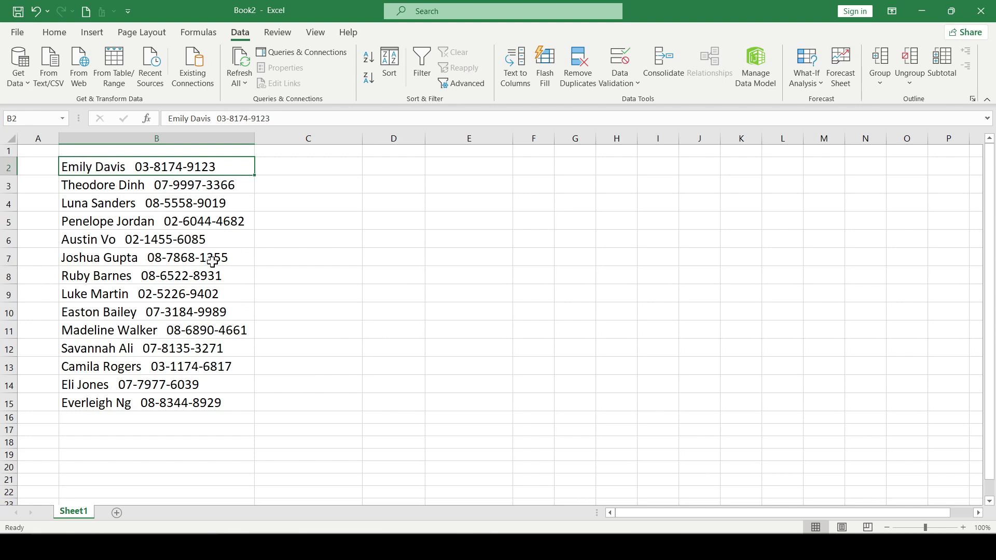
- Copy 'Emily Davis' from B2 into C2 as the full-name example
click(219, 118)
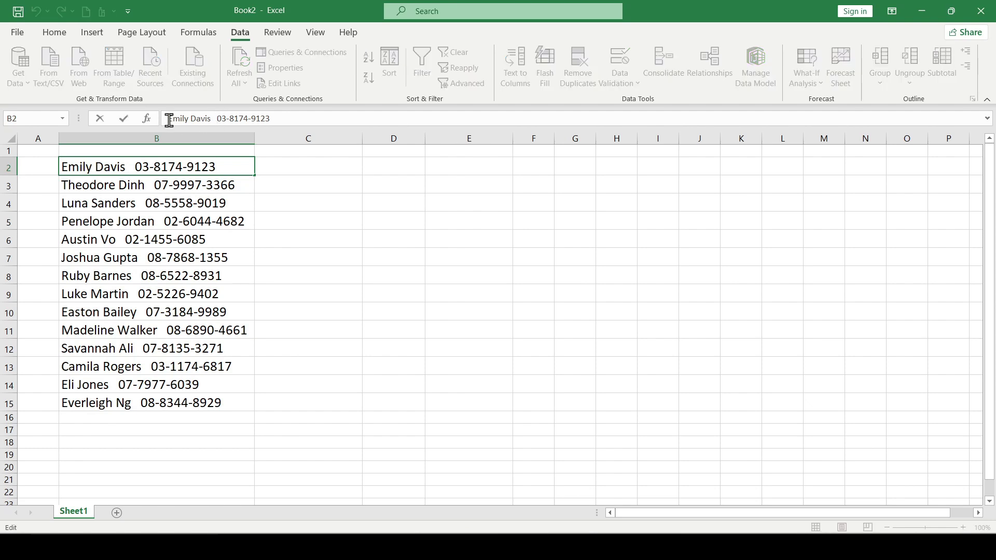
drag(169, 118, 212, 118)
key(ctrl+c)
click(297, 169)
key(ctrl+v)
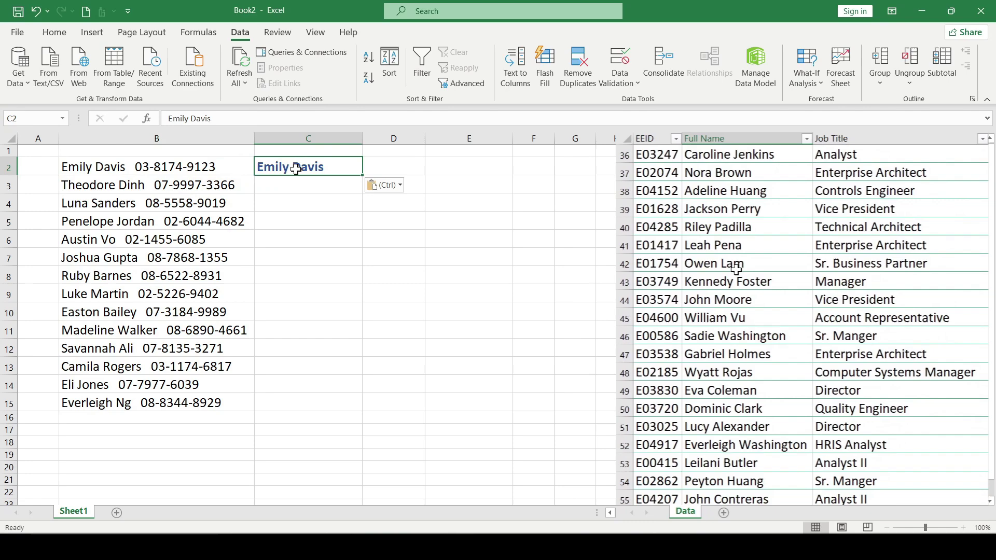
click(311, 348)
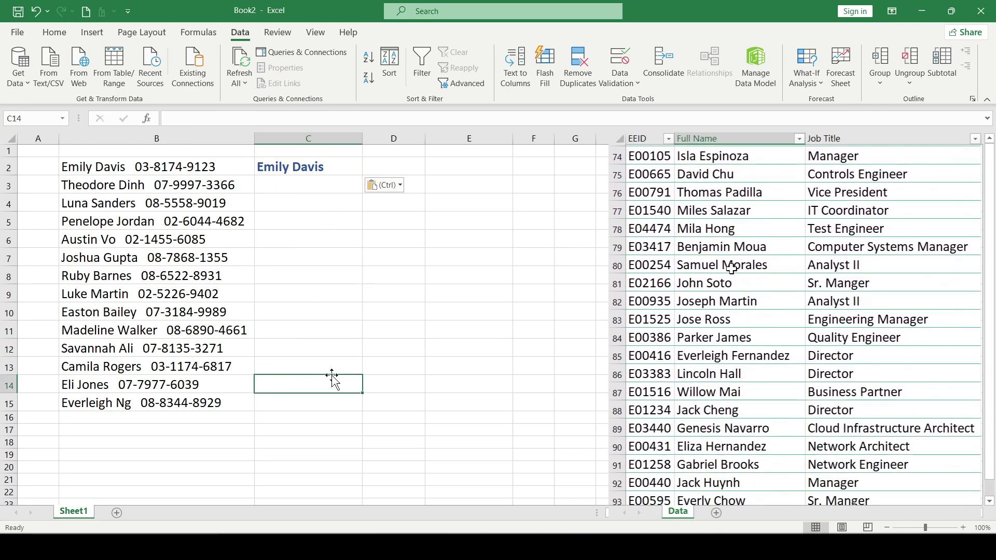
click(341, 171)
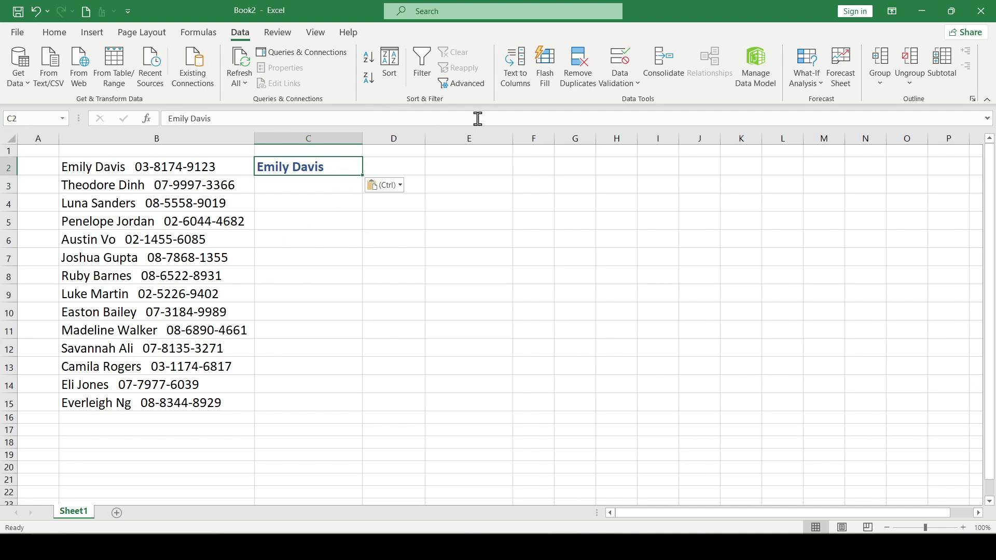
click(551, 74)
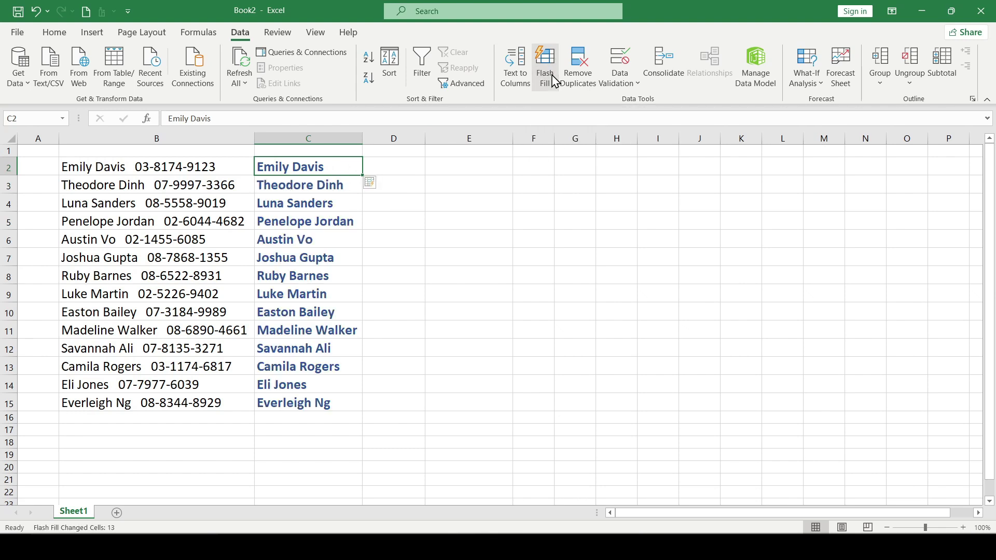
click(330, 202)
click(319, 240)
click(318, 274)
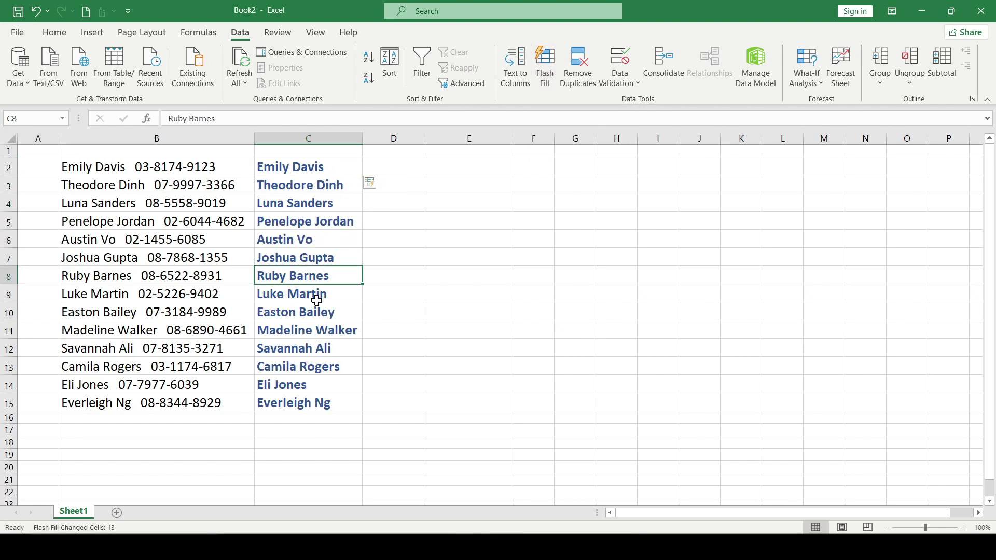
click(316, 312)
click(318, 330)
click(319, 367)
click(323, 402)
click(325, 367)
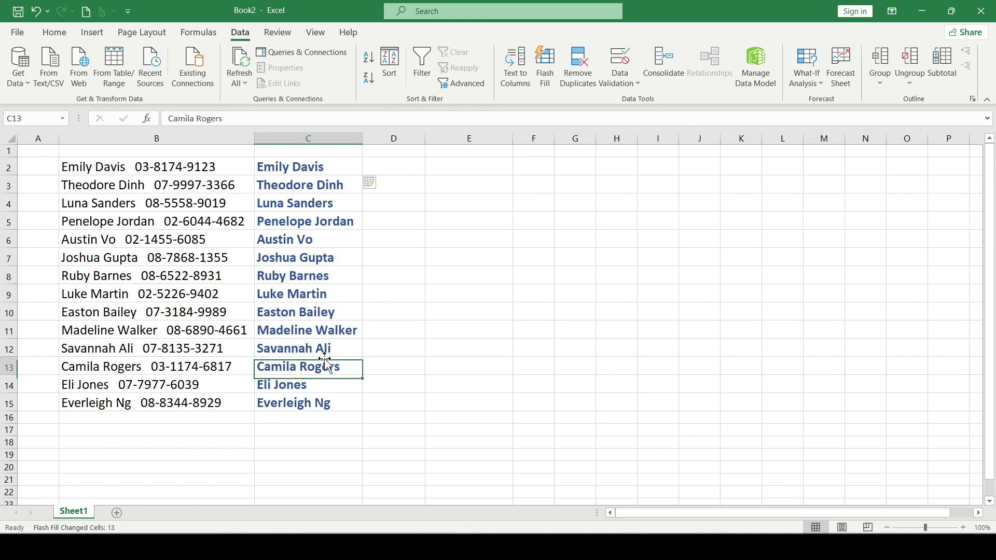
click(320, 294)
click(324, 257)
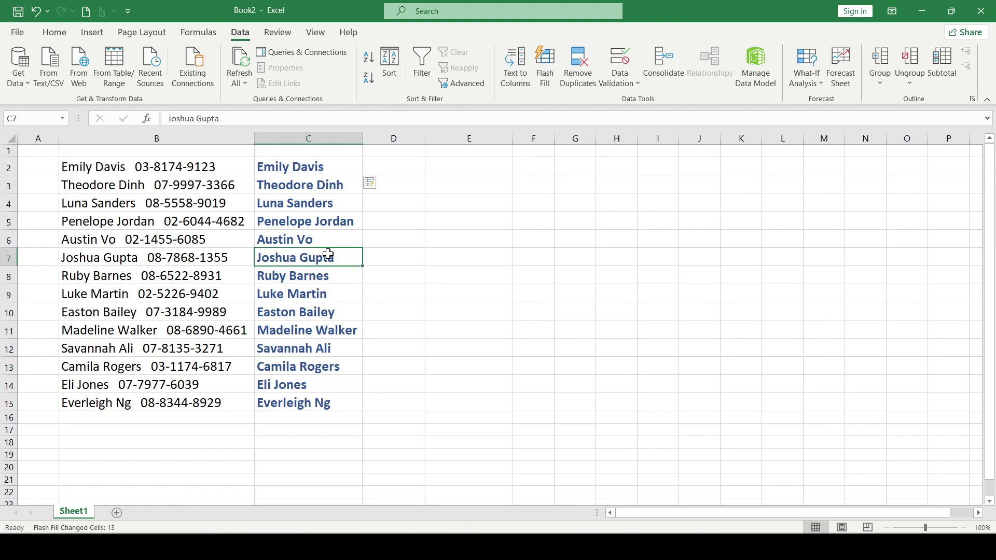
- Enter 'Emily' in D2 and Flash Fill the first names down column D
click(414, 169)
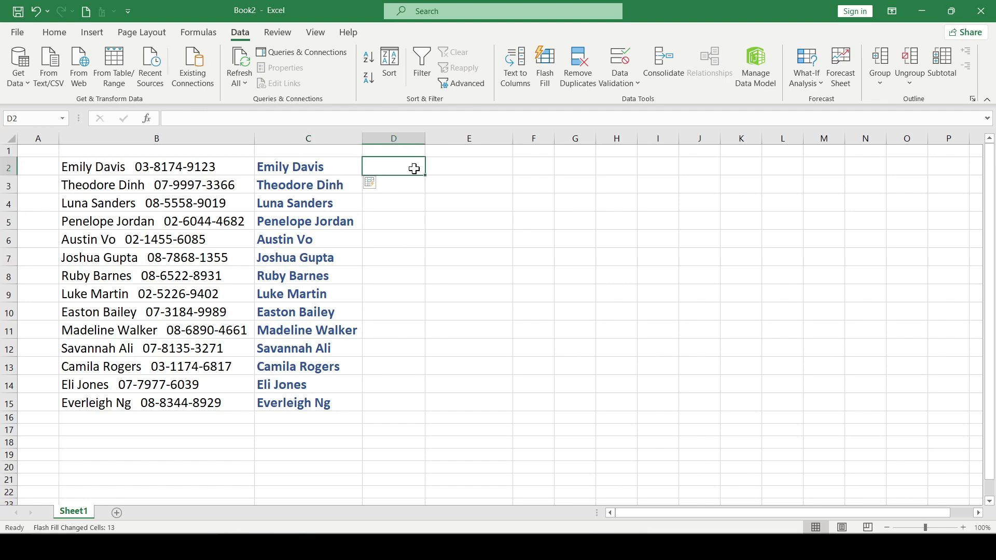
text(Emily)
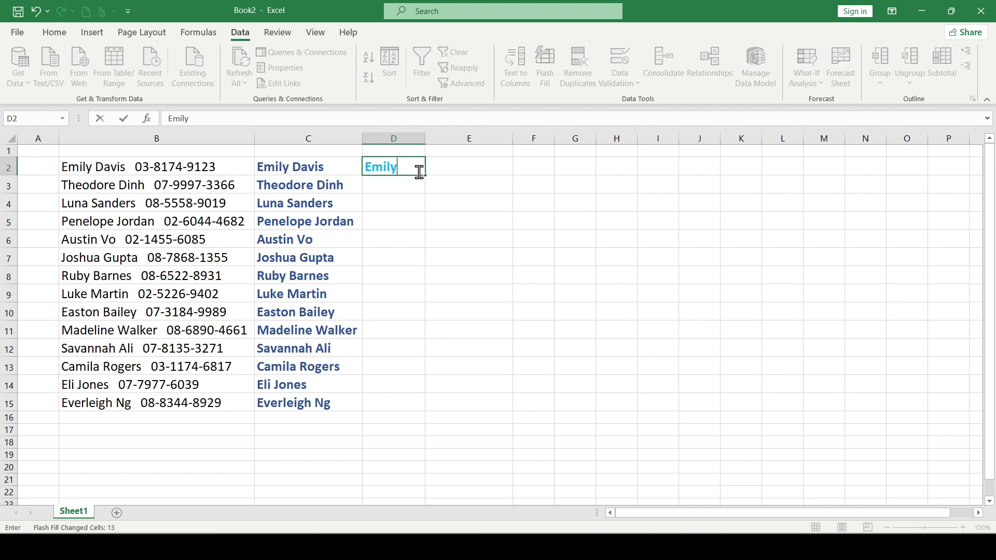
key(Return)
click(550, 85)
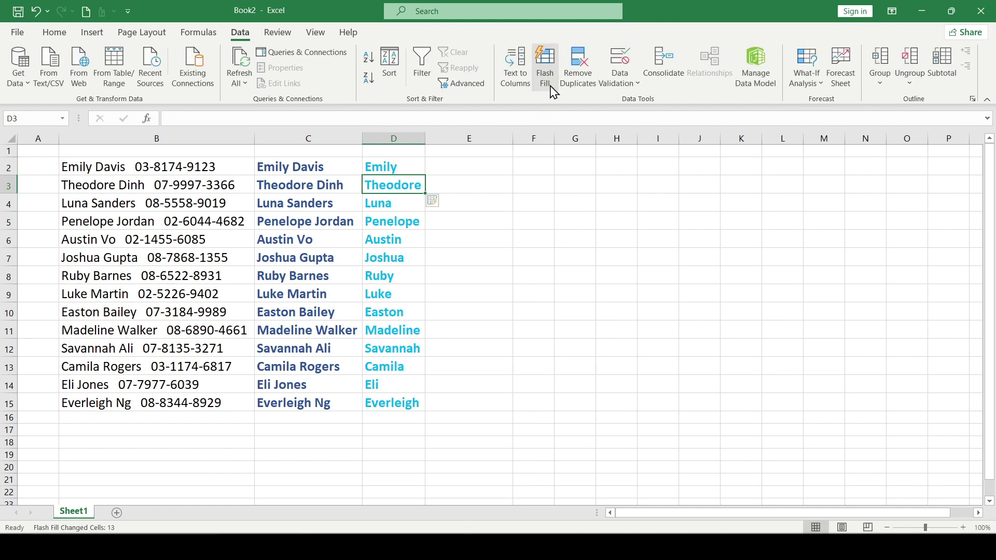
- Check the filled first names in column D, including Savannah and Luna
click(393, 367)
click(393, 403)
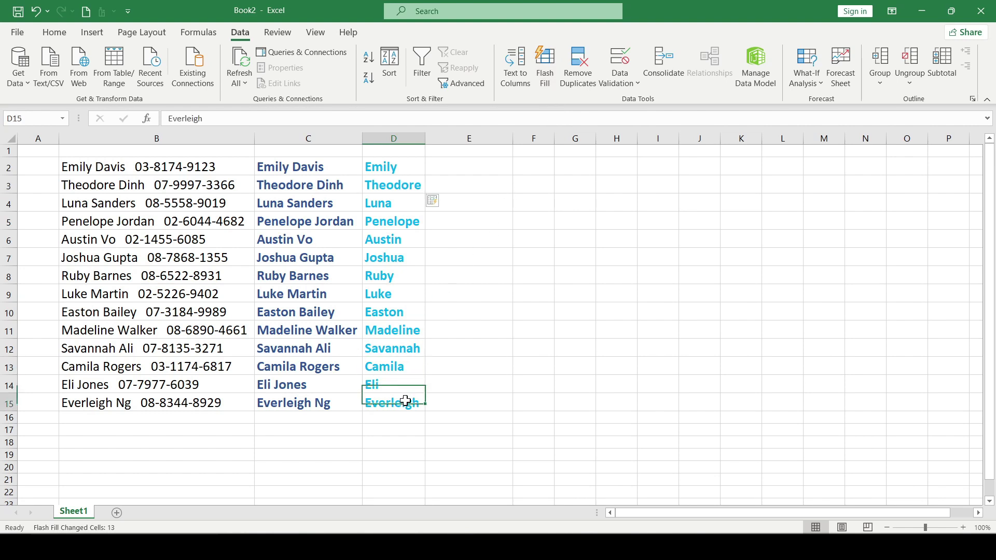
click(394, 348)
drag(393, 294, 393, 276)
click(394, 203)
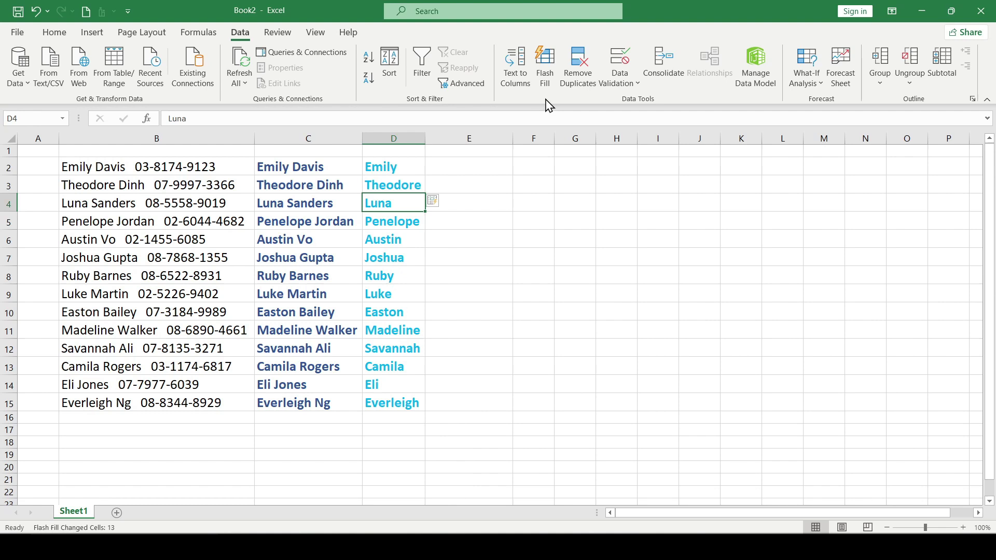
click(229, 167)
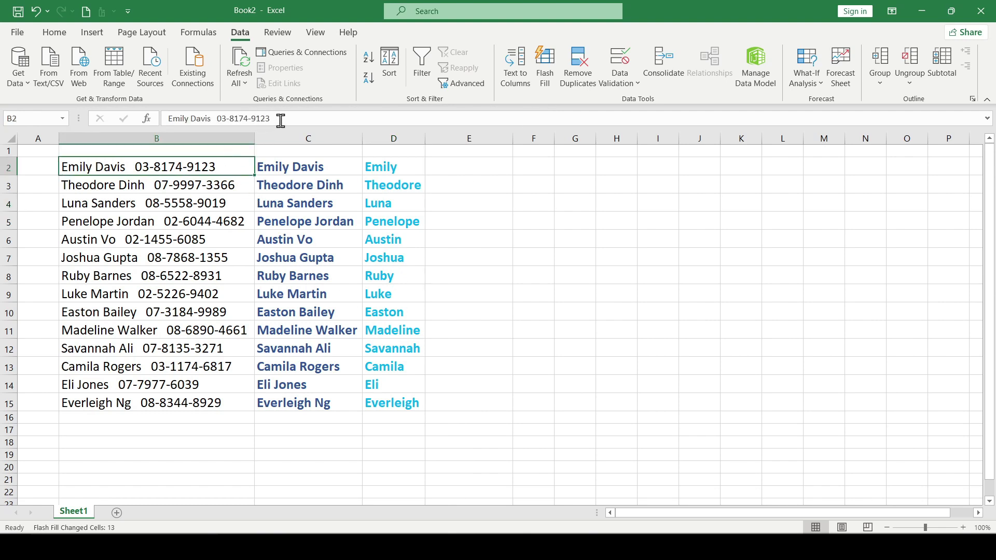
drag(218, 118, 273, 119)
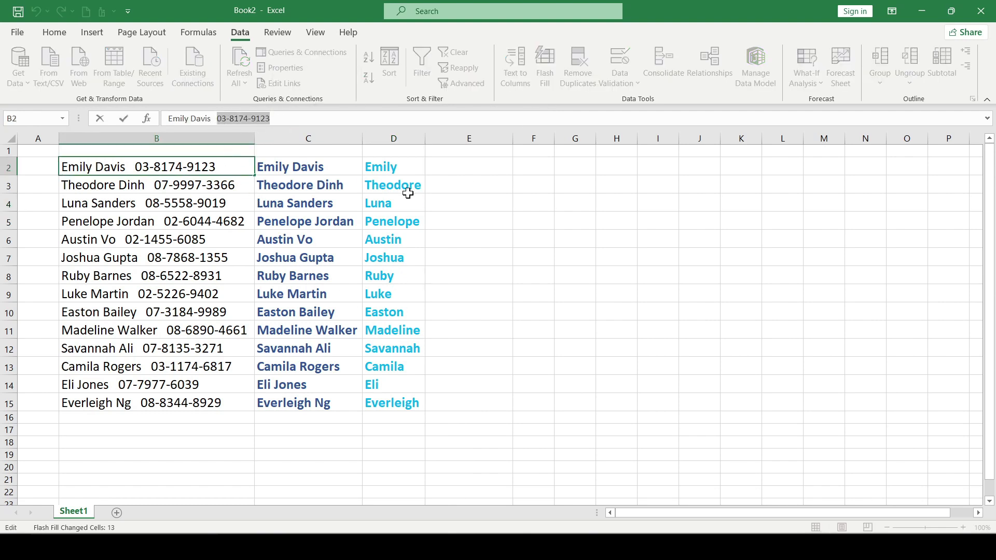
key(ctrl+c)
click(468, 167)
key(ctrl+v)
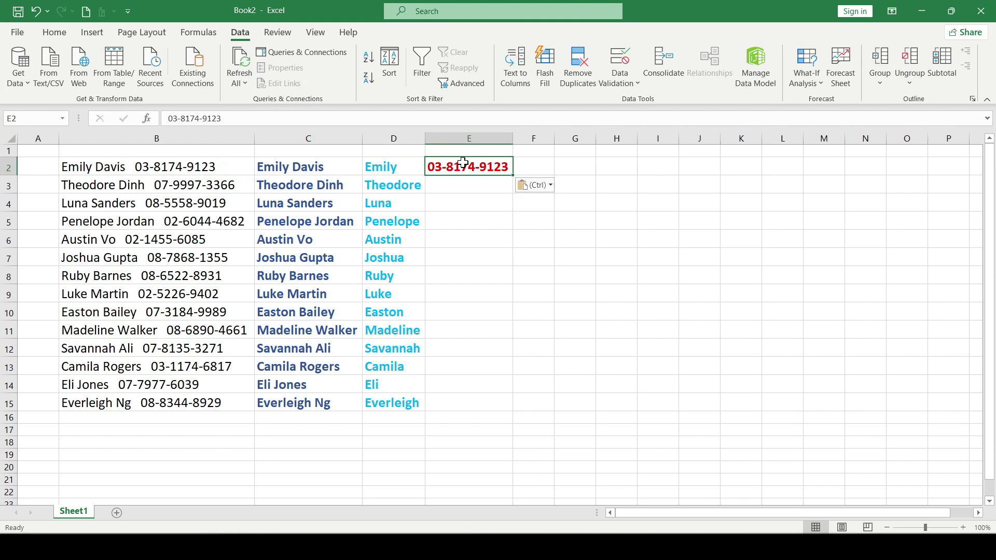
- Flash Fill the phone numbers from E3 down column E and view the finished columns
click(458, 184)
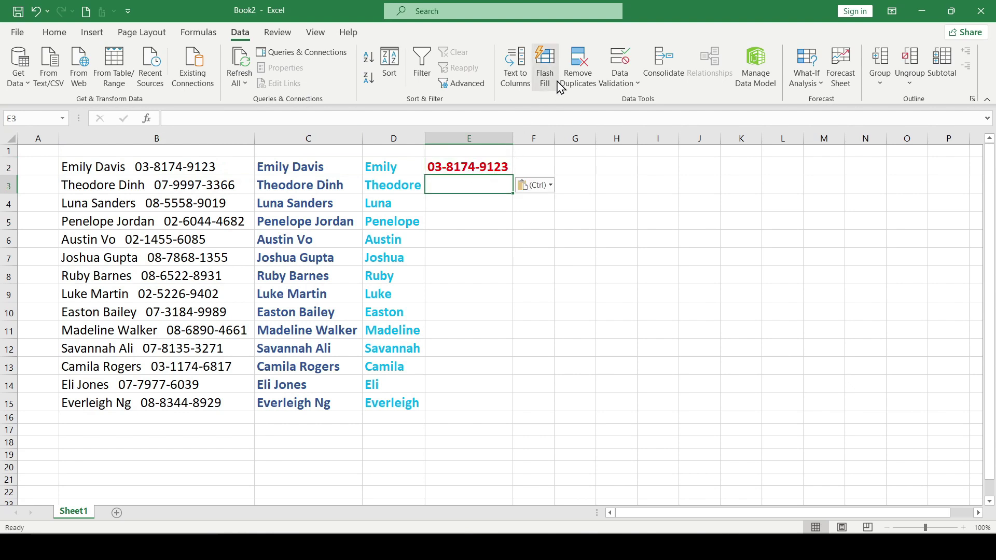
click(545, 66)
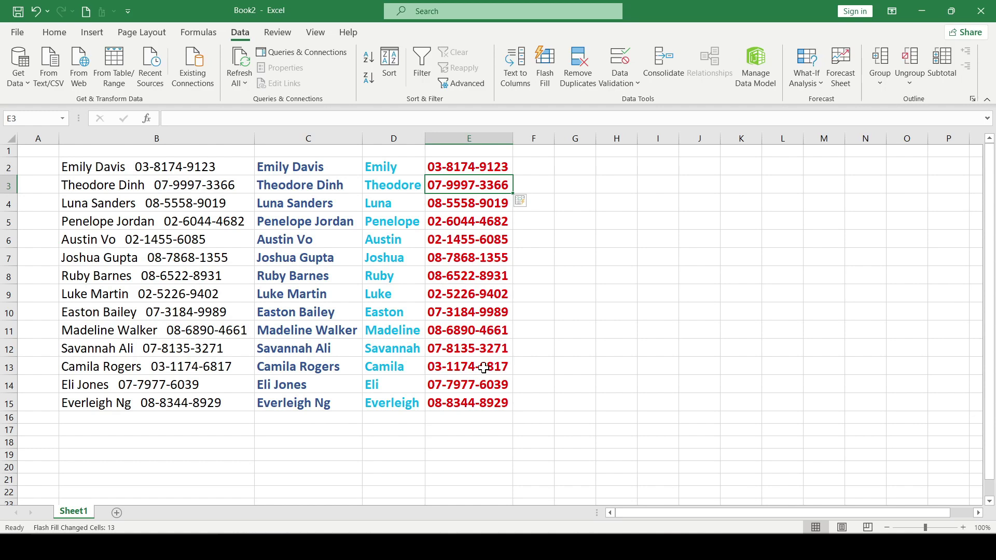
click(422, 440)
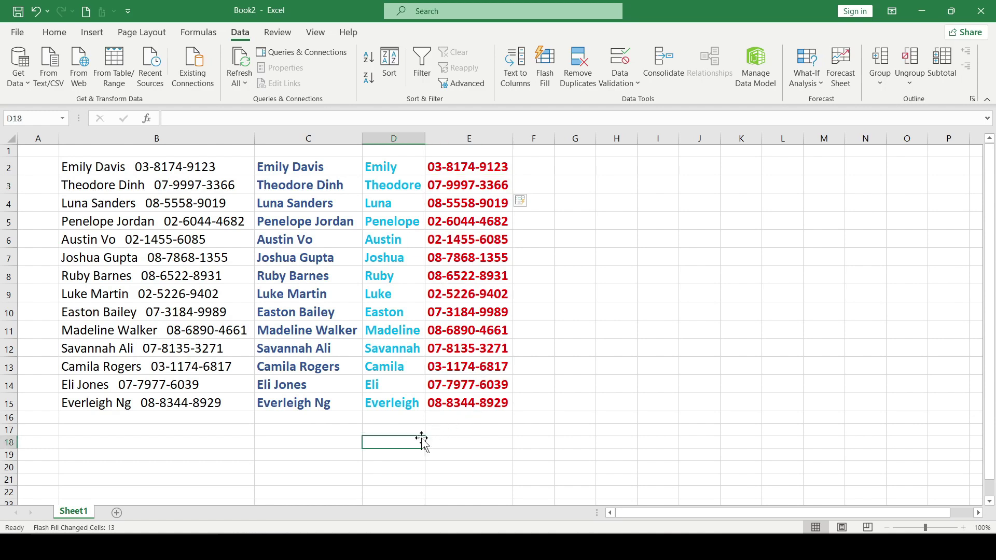